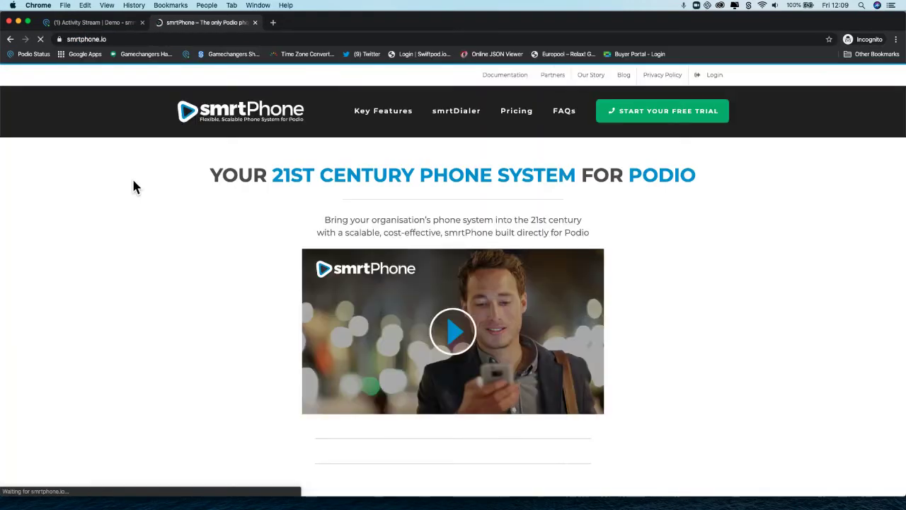
Start the smrtPhone free trial signup from the homepage header
left_click(638, 112)
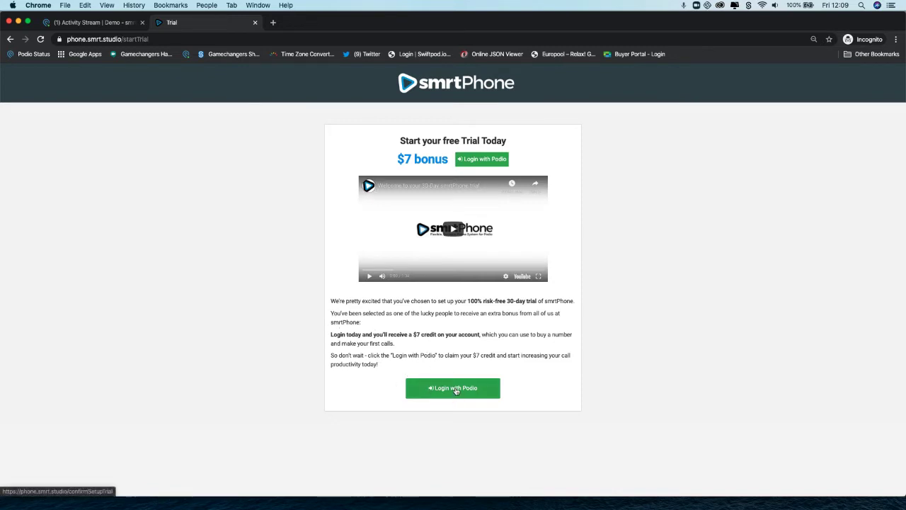
Log in with Podio and grant smrtPhone access to the Podio account
left_click(456, 389)
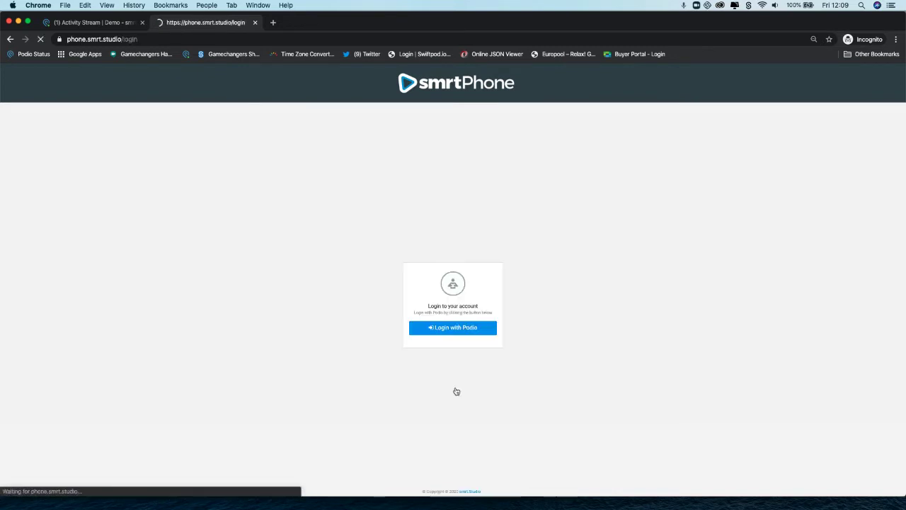
left_click(449, 330)
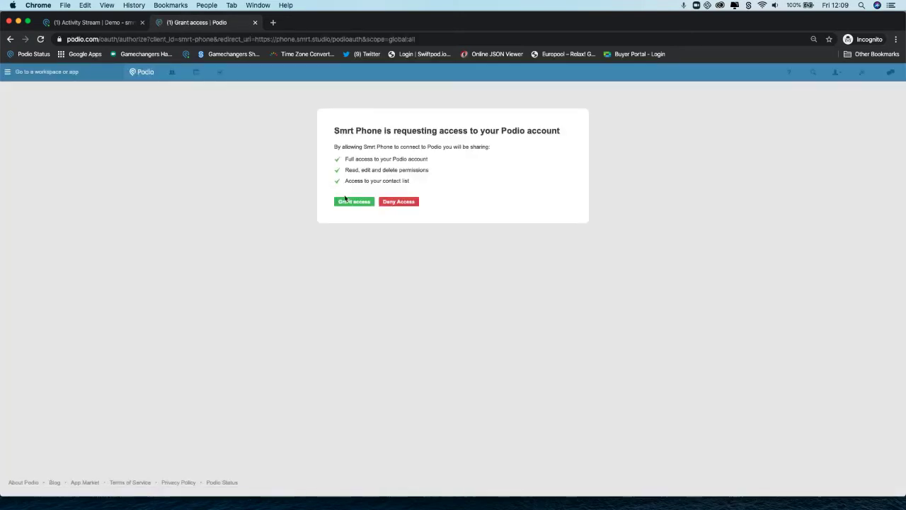
left_click(349, 203)
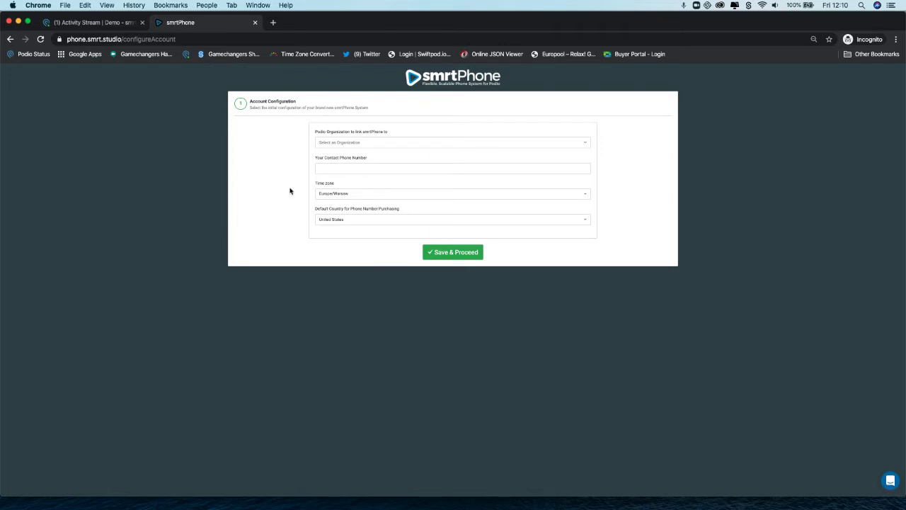
Link to the Gamechangers organization, enter the contact phone number, keep Europe/Warsaw time zone, and save
left_click(330, 144)
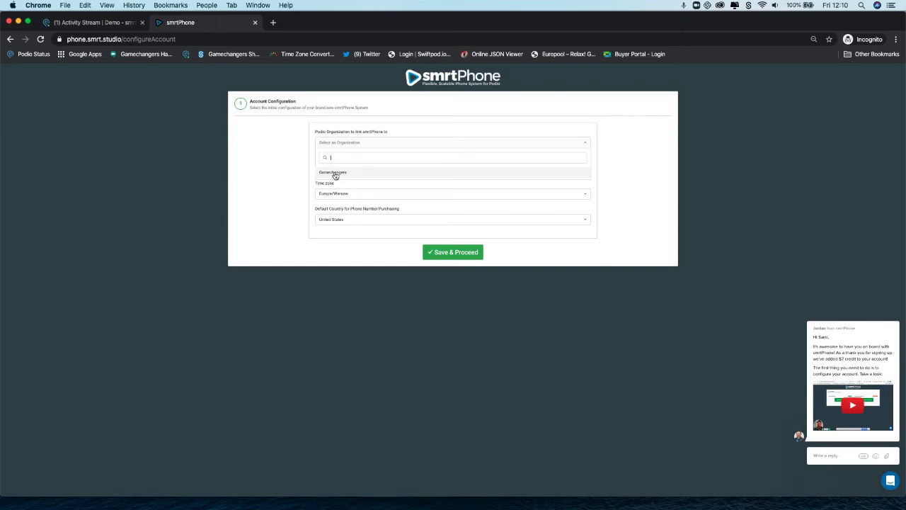
left_click(335, 174)
left_click(336, 170)
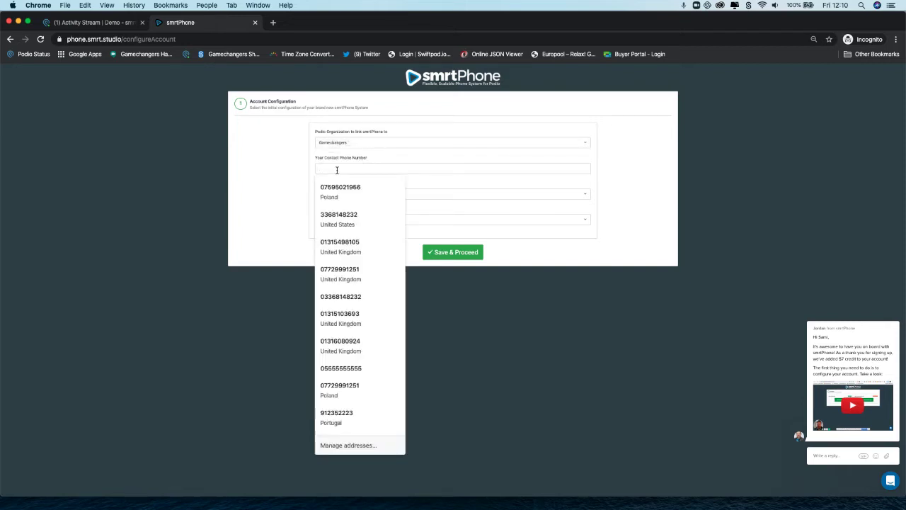
type("+555555555")
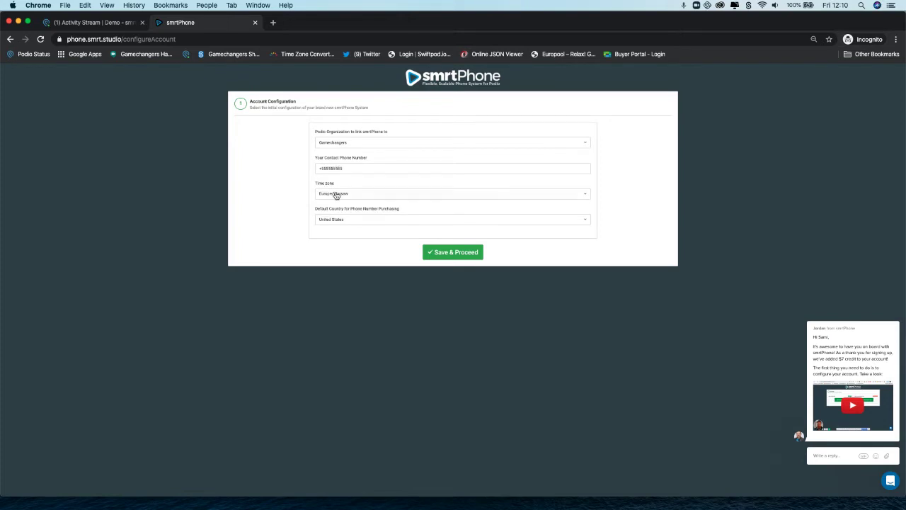
left_click(336, 194)
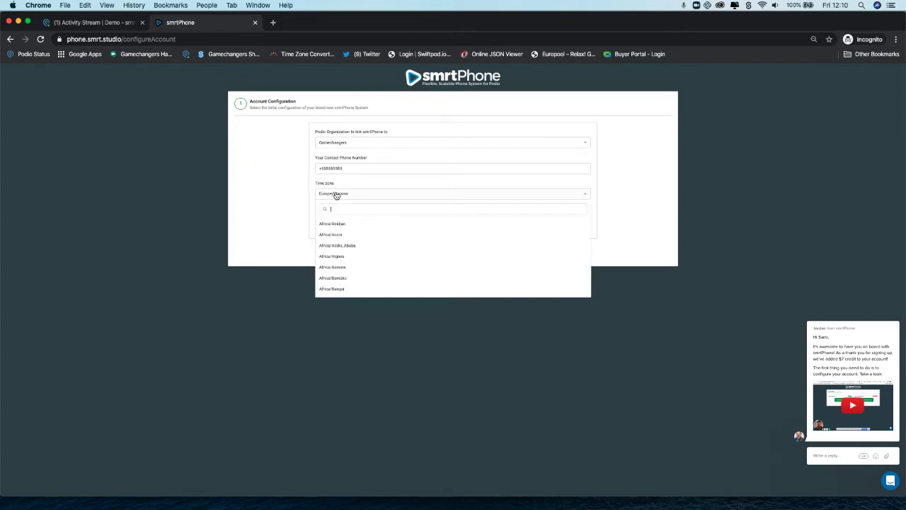
left_click(336, 194)
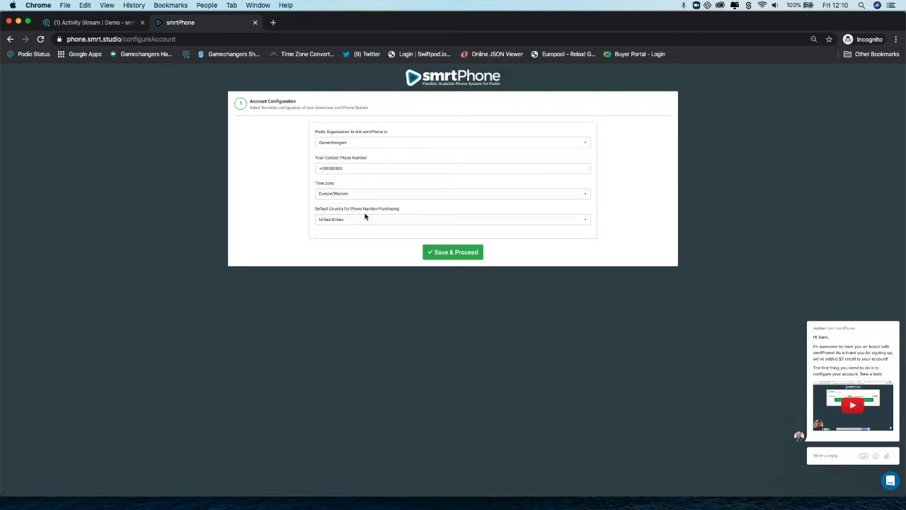
left_click(446, 251)
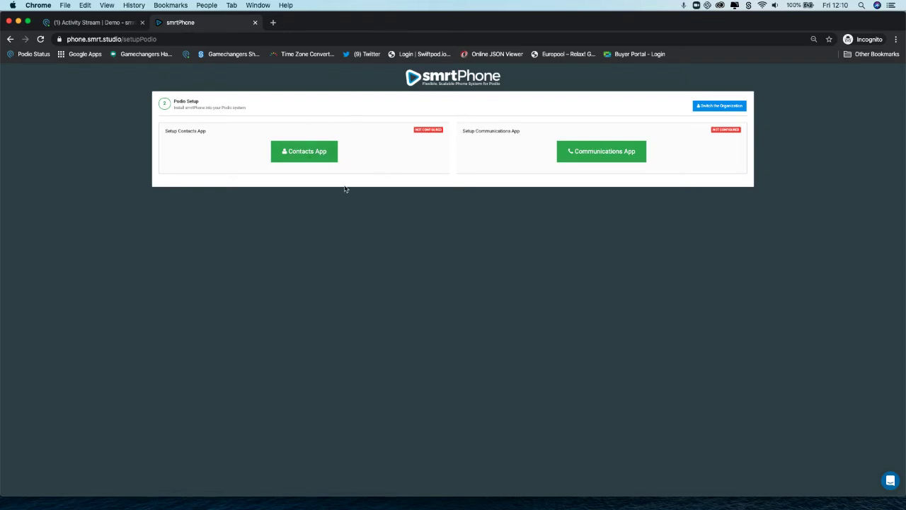
Set up the Contacts app using the Demo - smrtPhone workspace and its Contacts app
left_click(309, 152)
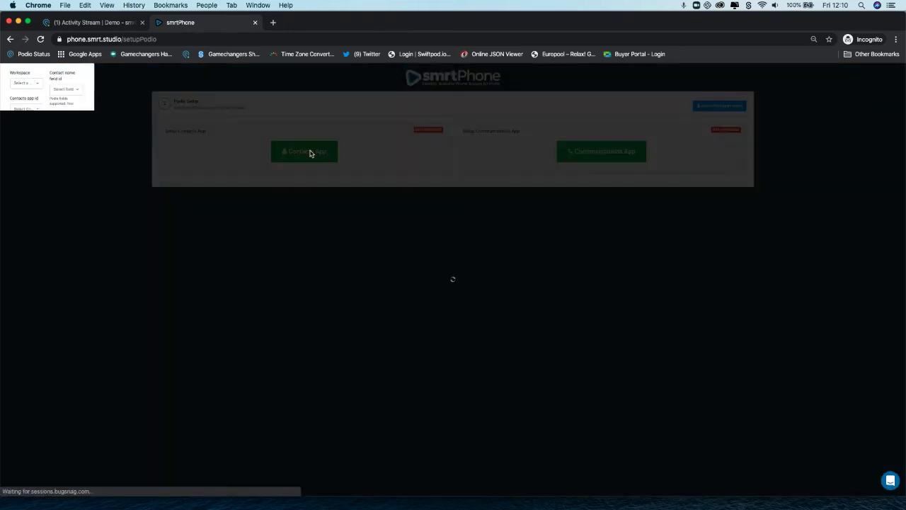
left_click(360, 225)
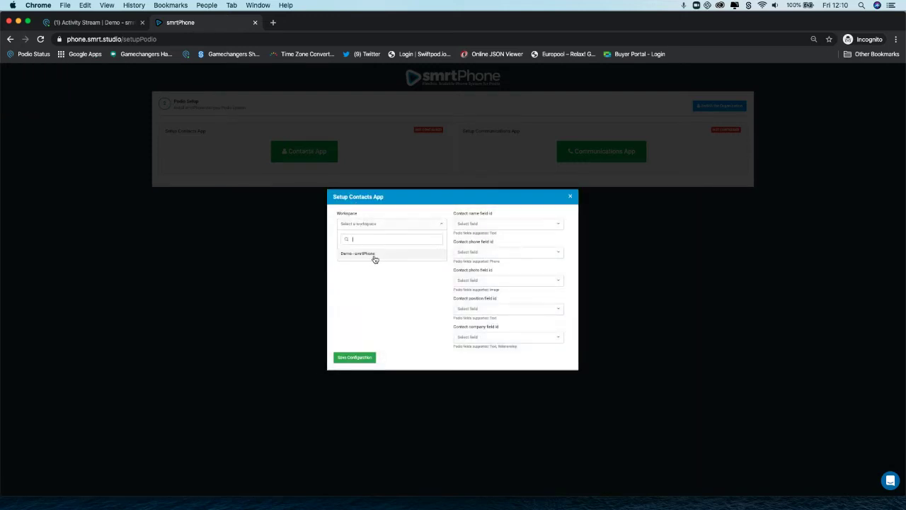
left_click(370, 256)
left_click(371, 252)
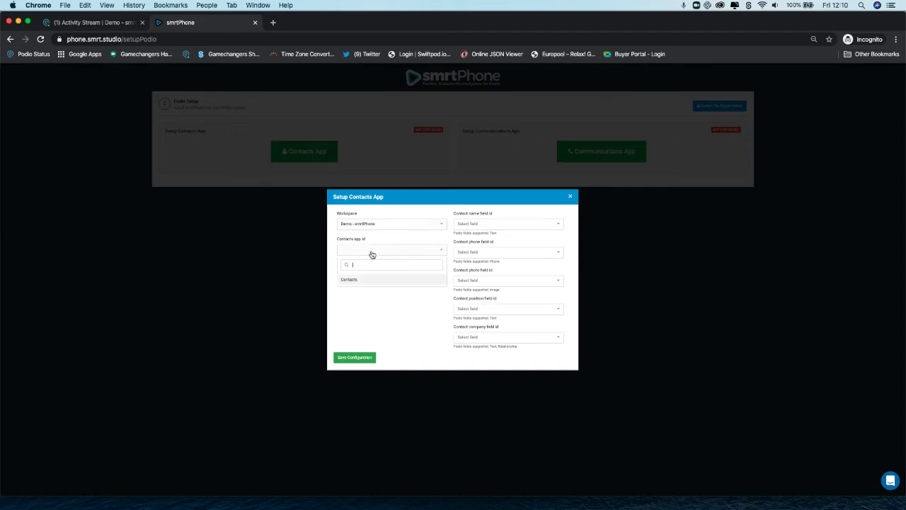
left_click(363, 279)
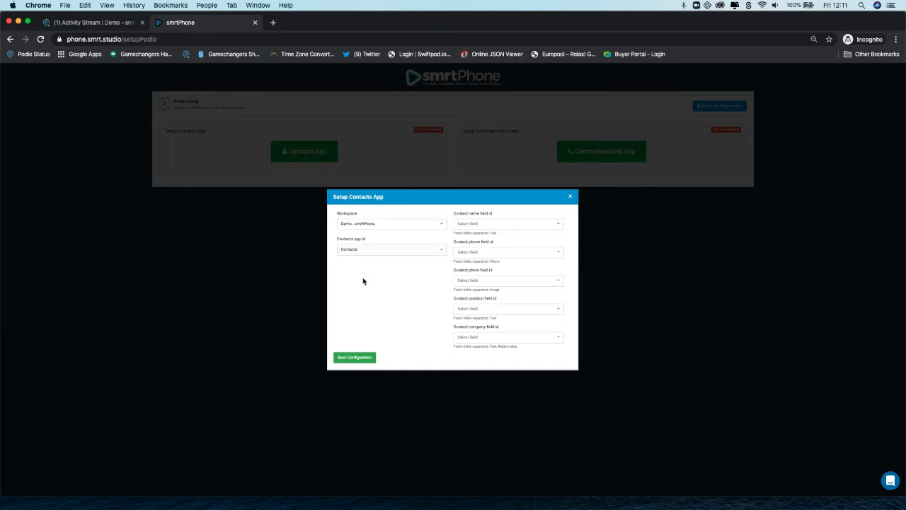
Map contact fields: name to Full Name, phone to Phone, photo to Headshot, position to Job Title, company to Company
left_click(465, 224)
left_click(467, 253)
left_click(470, 252)
left_click(467, 283)
left_click(461, 283)
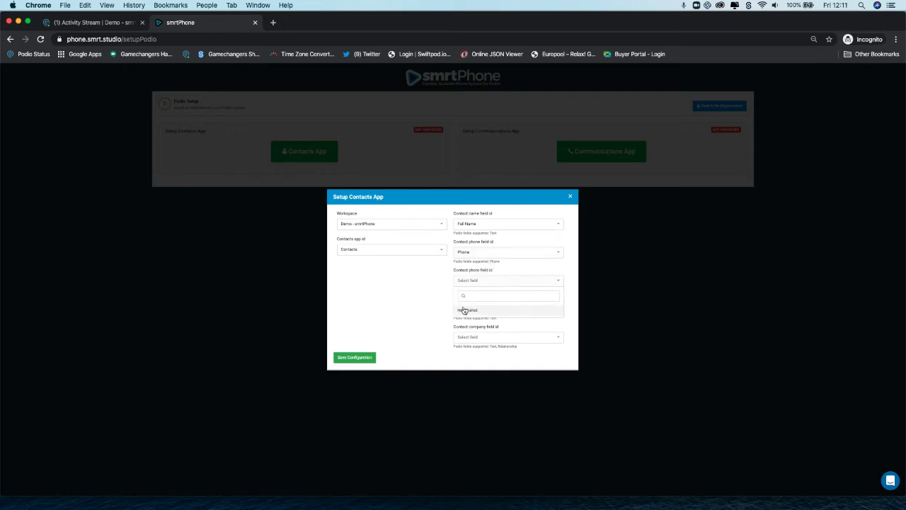
left_click(465, 310)
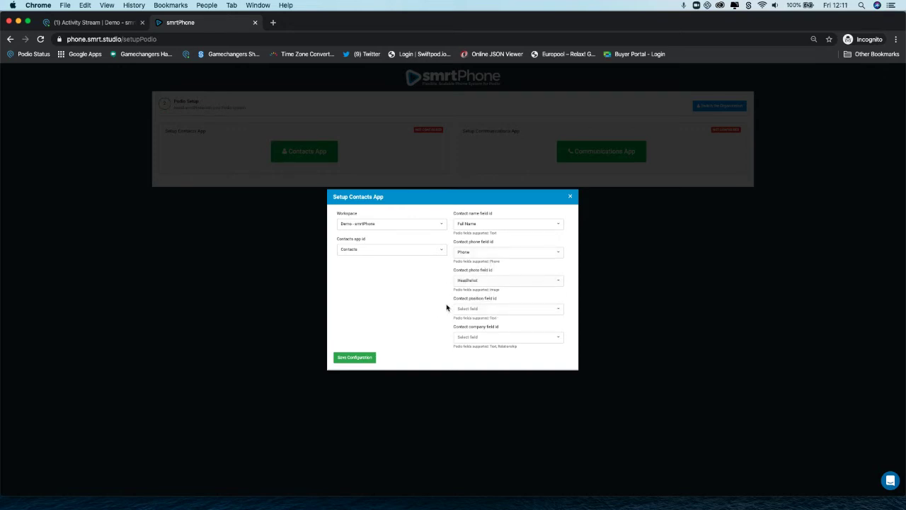
left_click(478, 312)
left_click(472, 286)
left_click(477, 340)
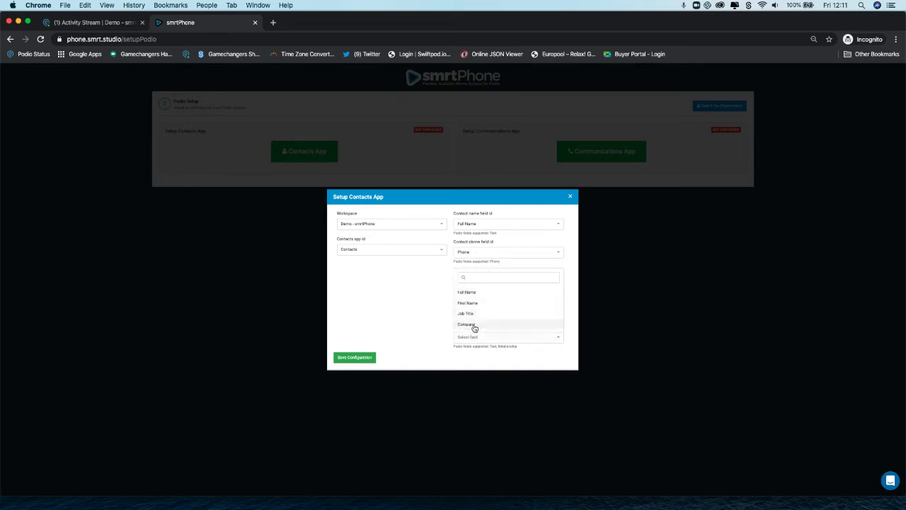
left_click(468, 324)
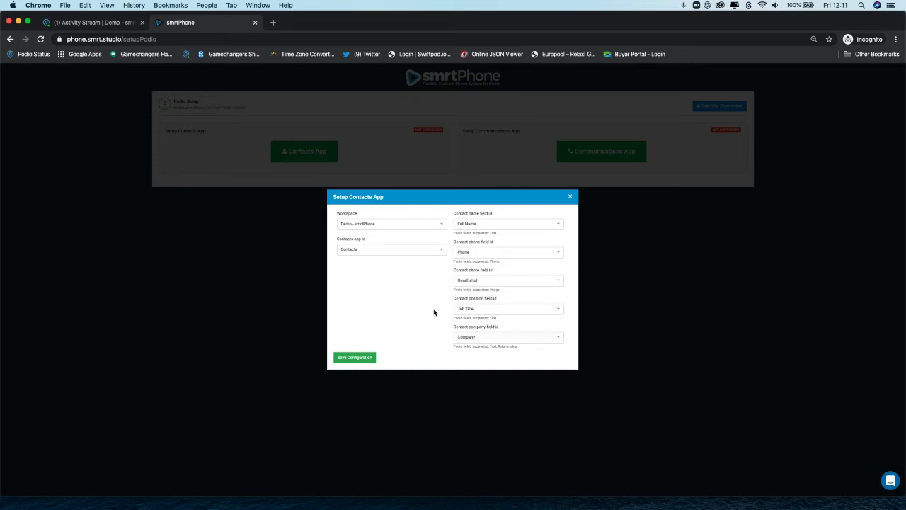
Review the supported-types notes, then save the configuration and sync contacts from Podio
left_click_drag(486, 344, 502, 352)
left_click(512, 346)
left_click_drag(491, 291, 478, 289)
left_click(360, 359)
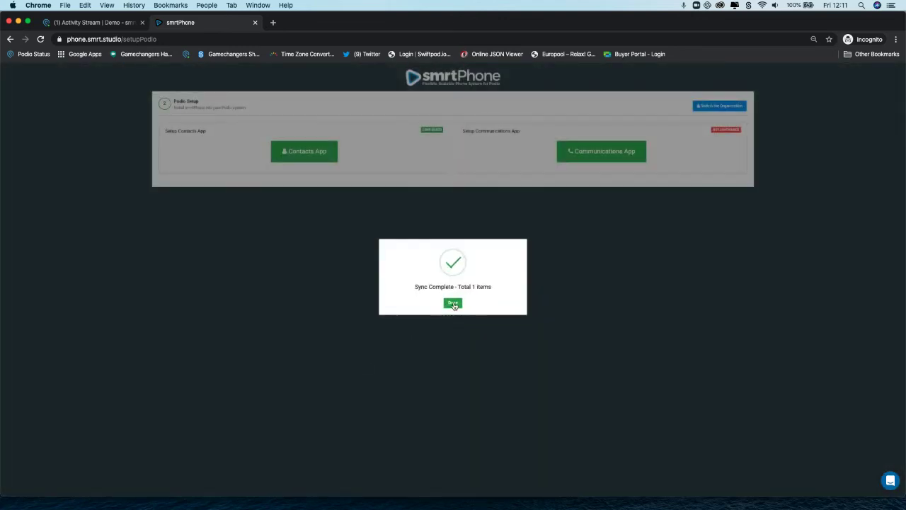
left_click(453, 303)
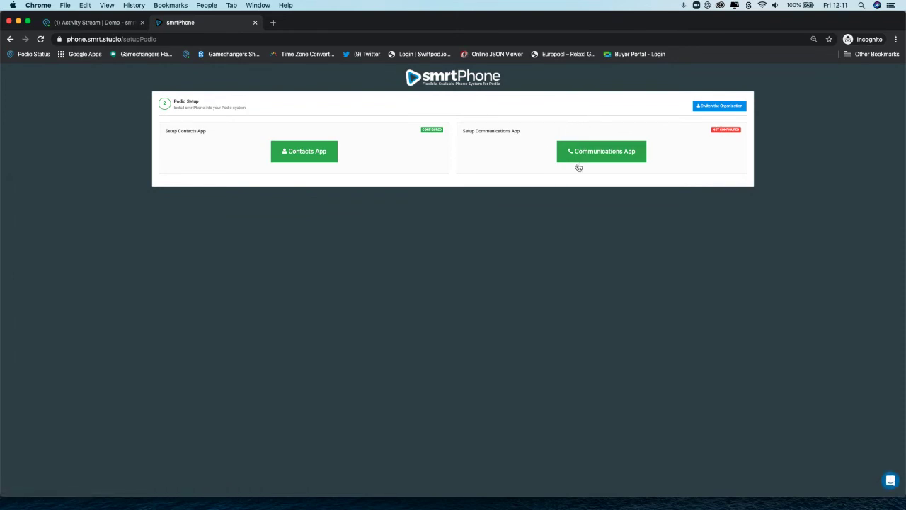
Install the Communications app into the Demo - smrtPhone workspace and acknowledge Podio setup completion
left_click(615, 161)
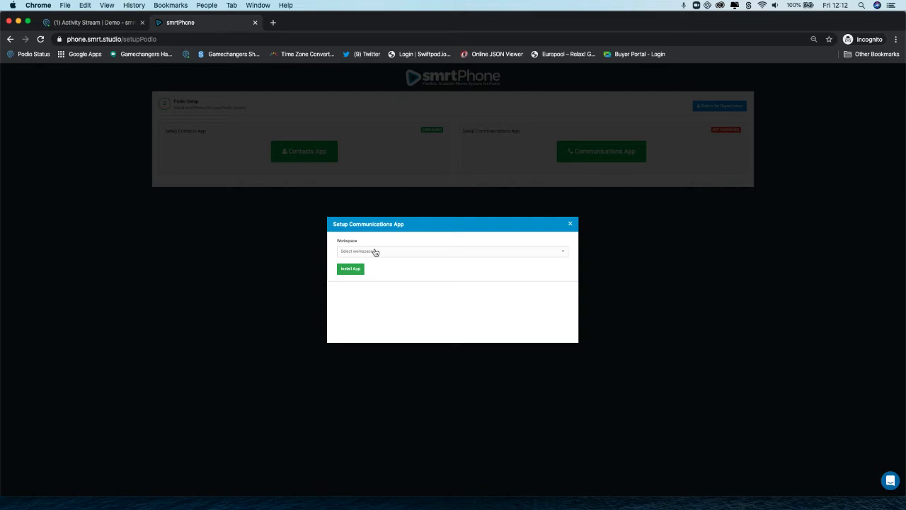
left_click(375, 252)
left_click(365, 281)
left_click(351, 270)
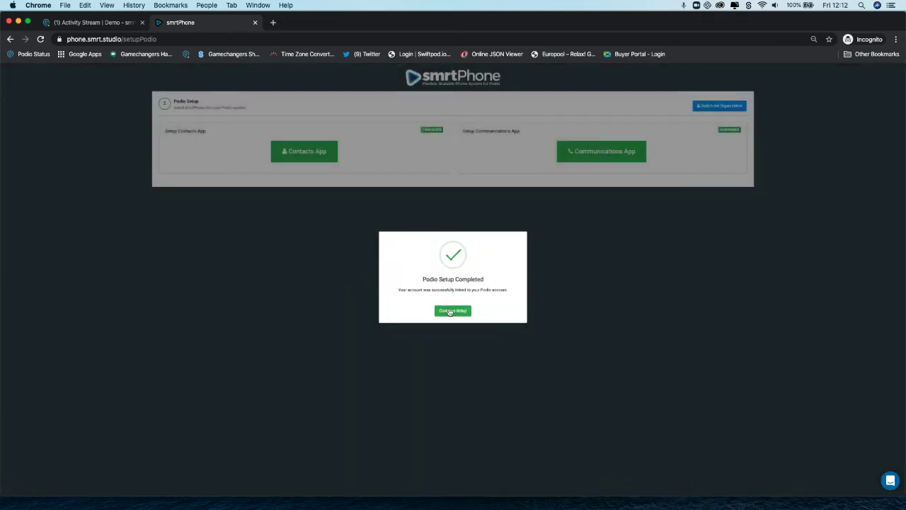
left_click(453, 313)
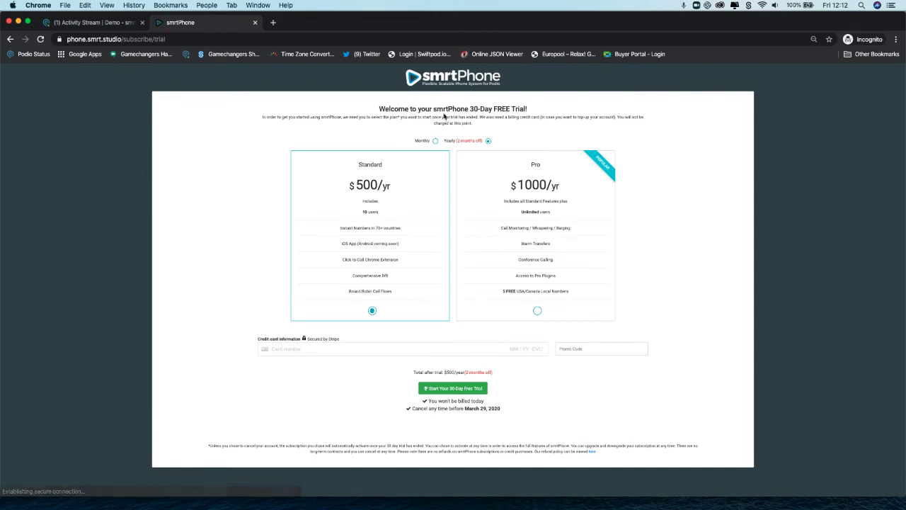
Choose Monthly billing and the Pro plan, giving a $100/month total after the trial
left_click_drag(390, 108, 482, 109)
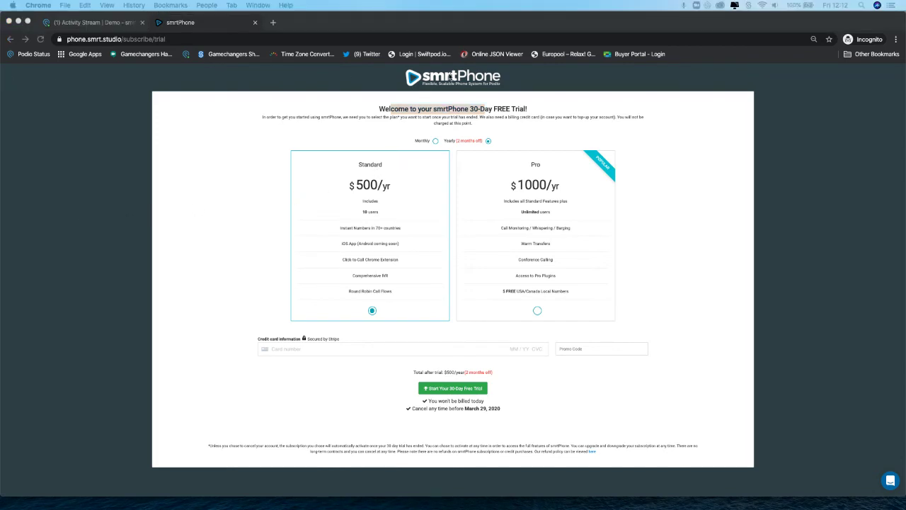
left_click(436, 142)
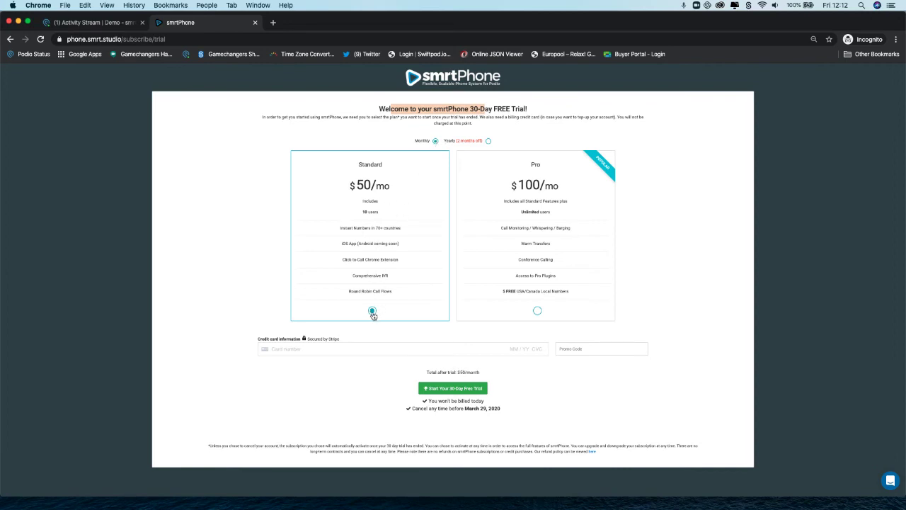
left_click(537, 311)
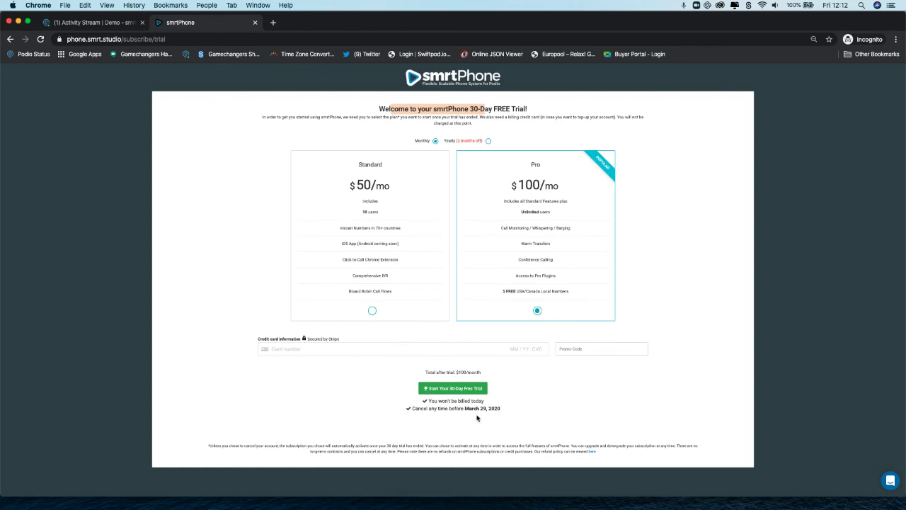
left_click_drag(440, 402, 484, 401)
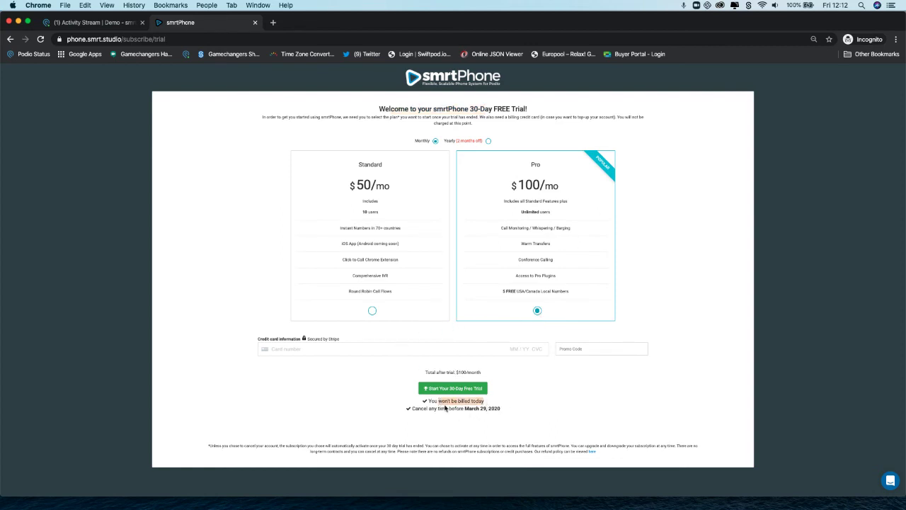
left_click_drag(419, 410, 499, 410)
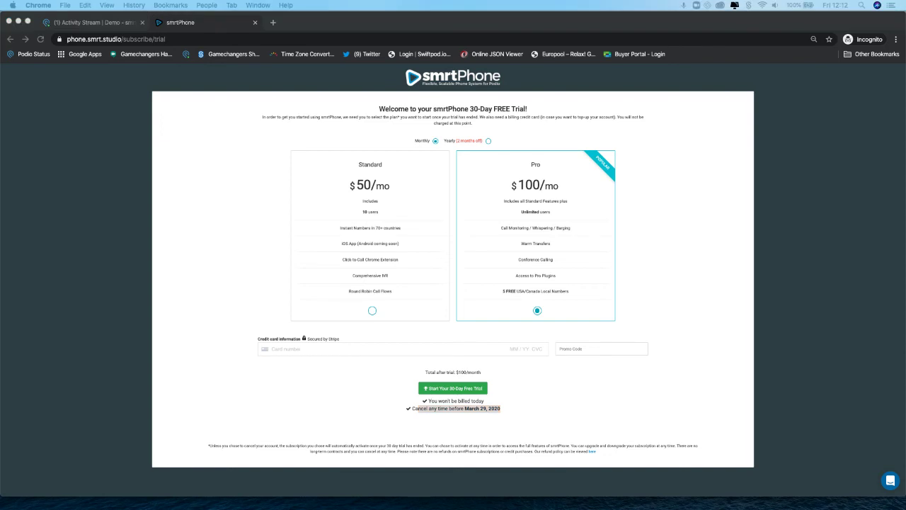
Enter the card number, expiry date and CVC, then start the 30-day free trial
left_click(293, 346)
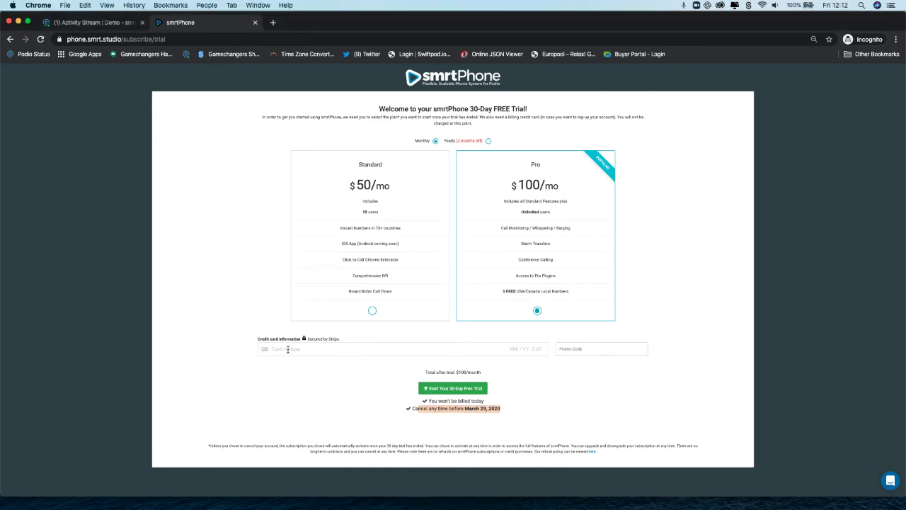
key("super+v")
left_click(521, 349)
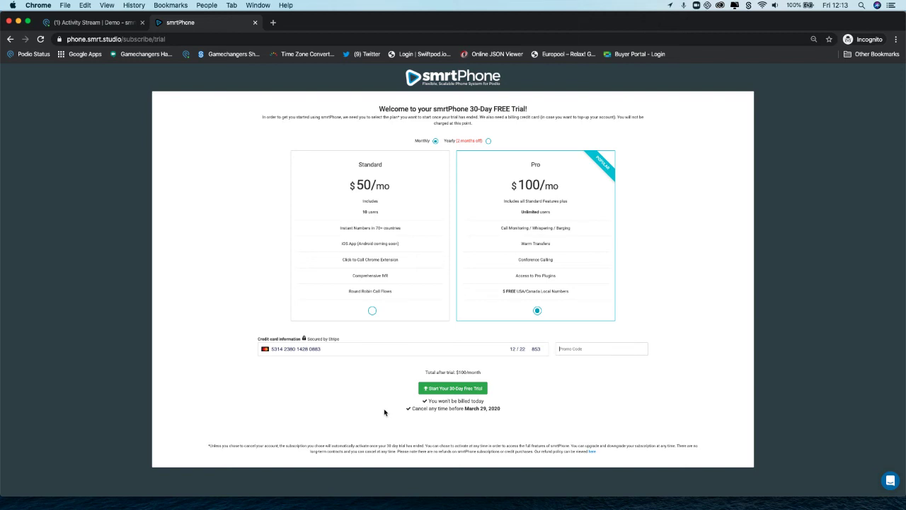
left_click(439, 390)
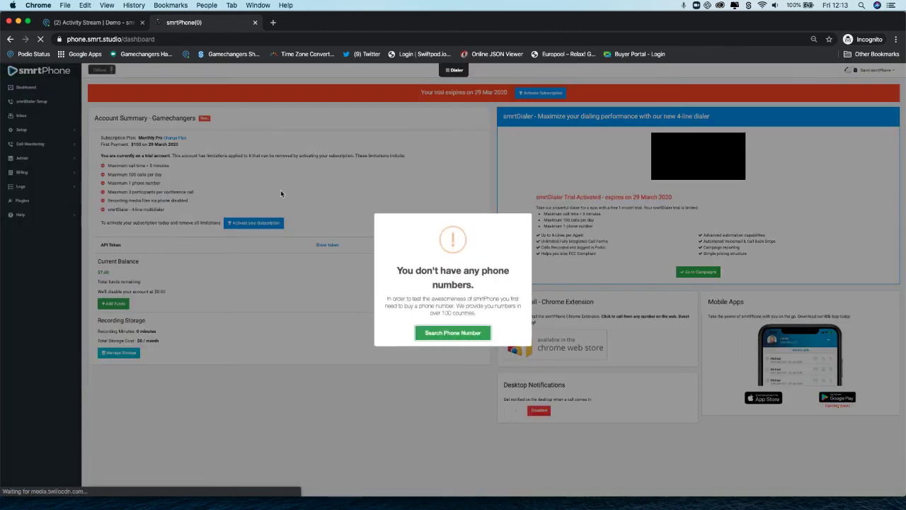
Close the 'You don't have any phone numbers' notice to reveal the Gamechangers dashboard
left_click(464, 199)
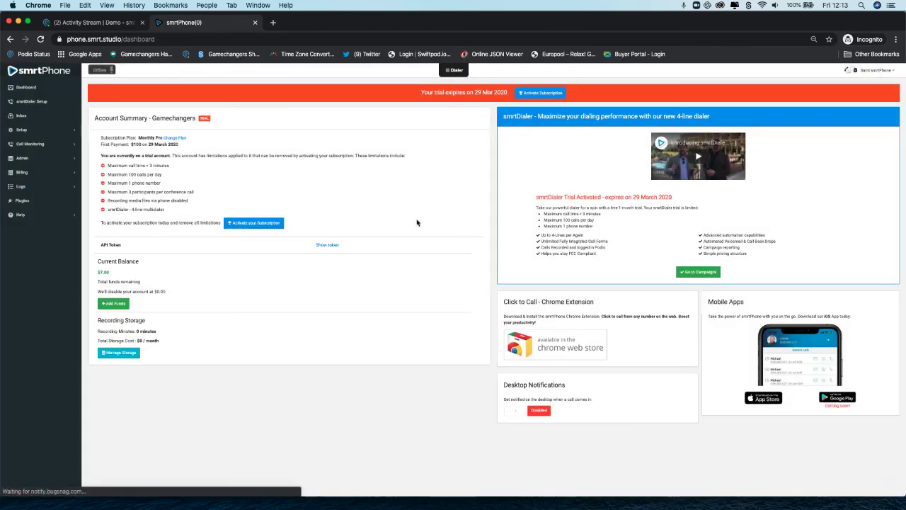